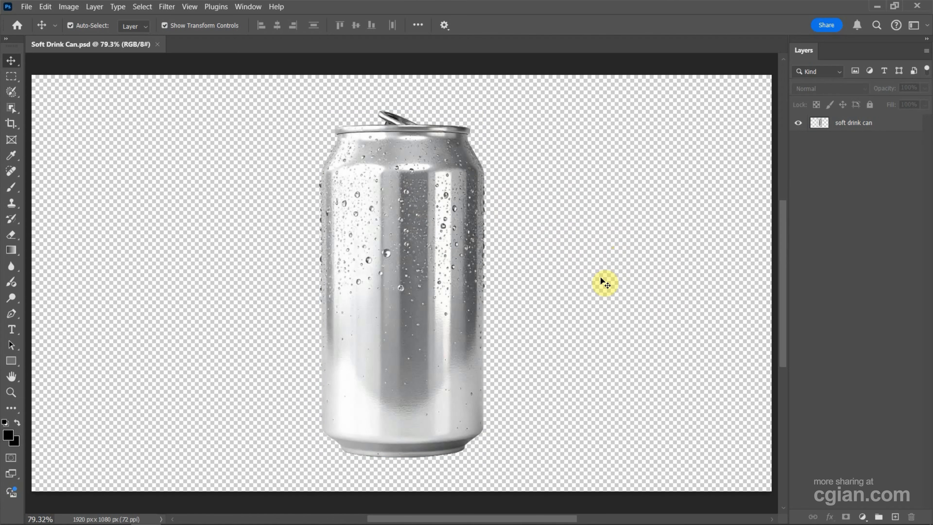
pyautogui.click(381, 392)
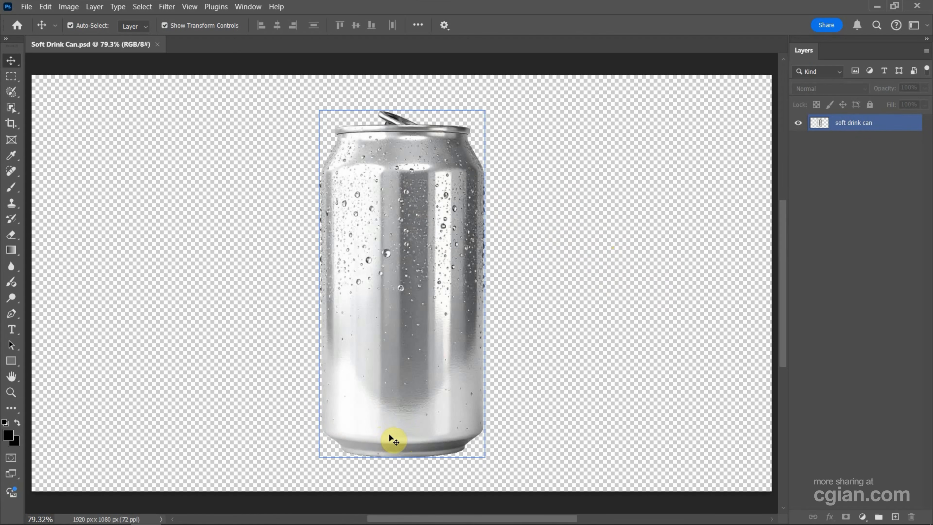
pyautogui.click(590, 389)
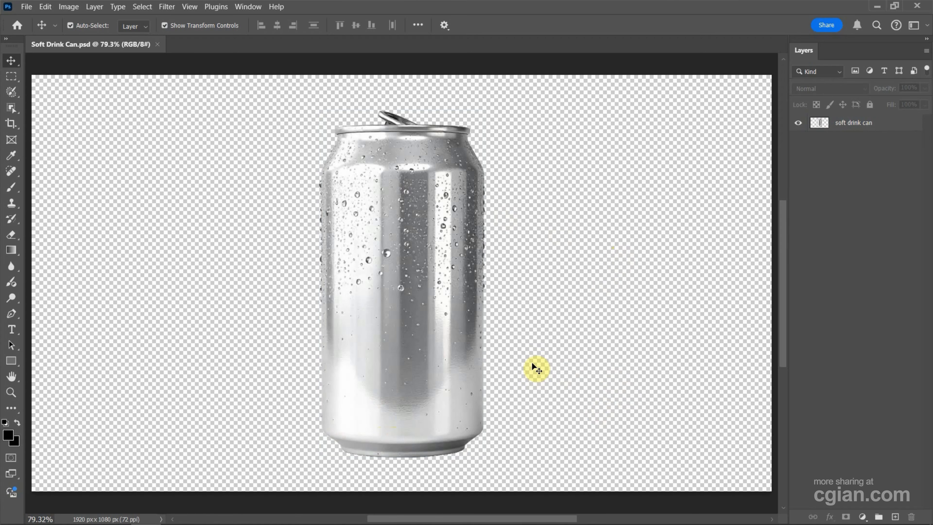
# - Place the image Photoshop Blue BG.jpg from File Explorer into the Soft Drink Can document at its default size
pyautogui.moveTo(48, 518)
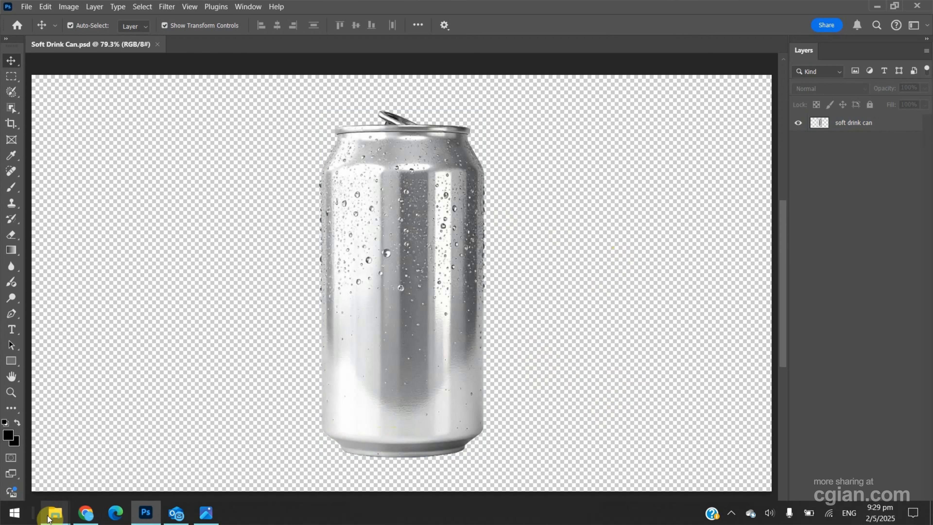
pyautogui.click(43, 465)
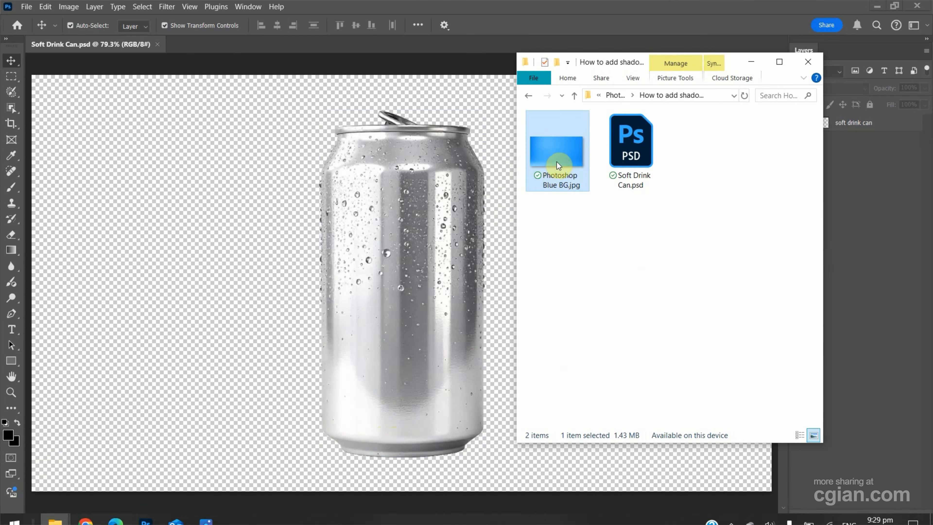
pyautogui.moveTo(557, 162); pyautogui.dragTo(328, 202)
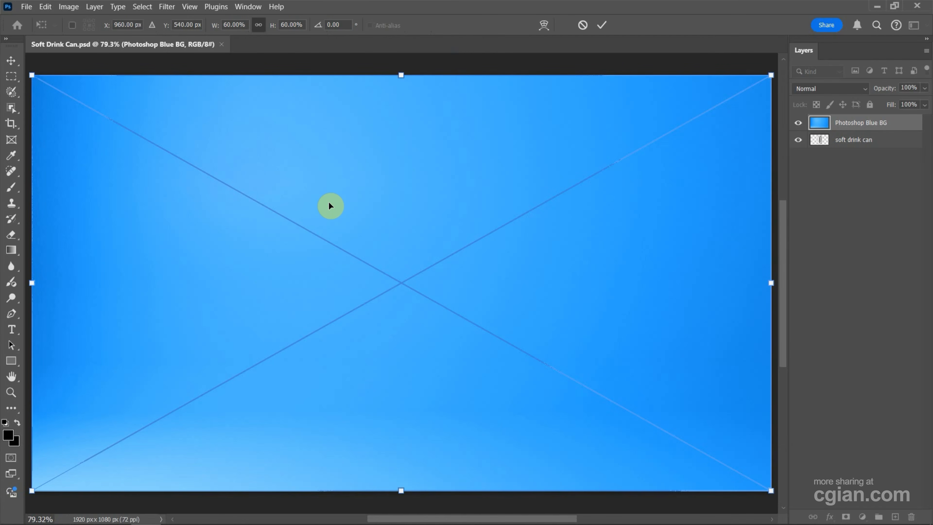
pyautogui.press('Return')
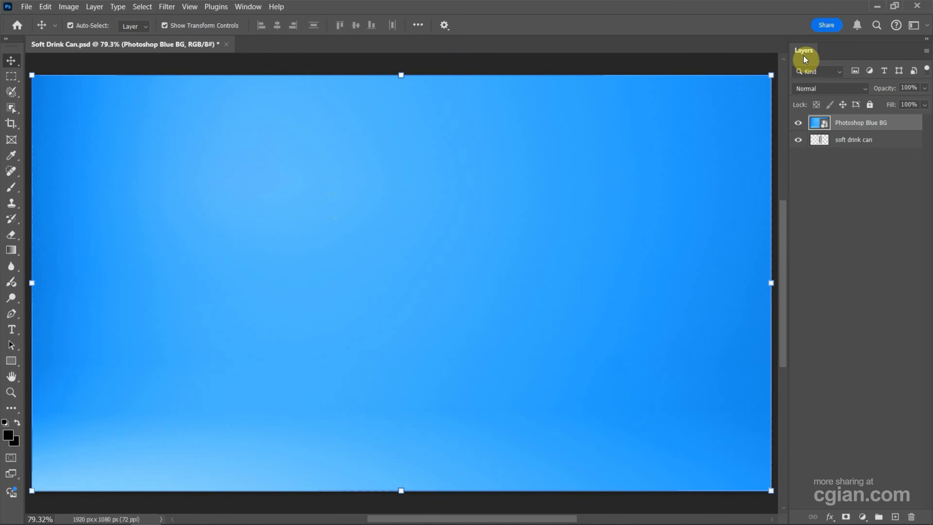
pyautogui.moveTo(803, 55)
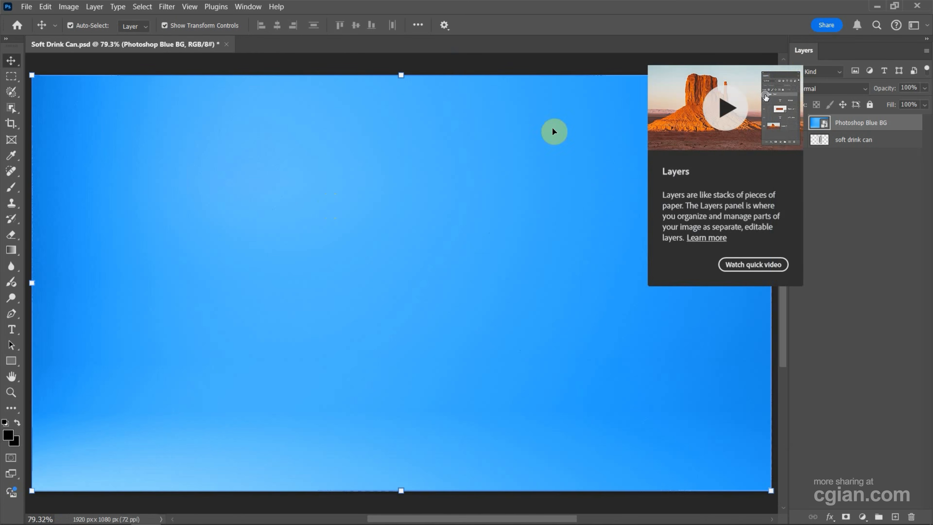
pyautogui.click(248, 8)
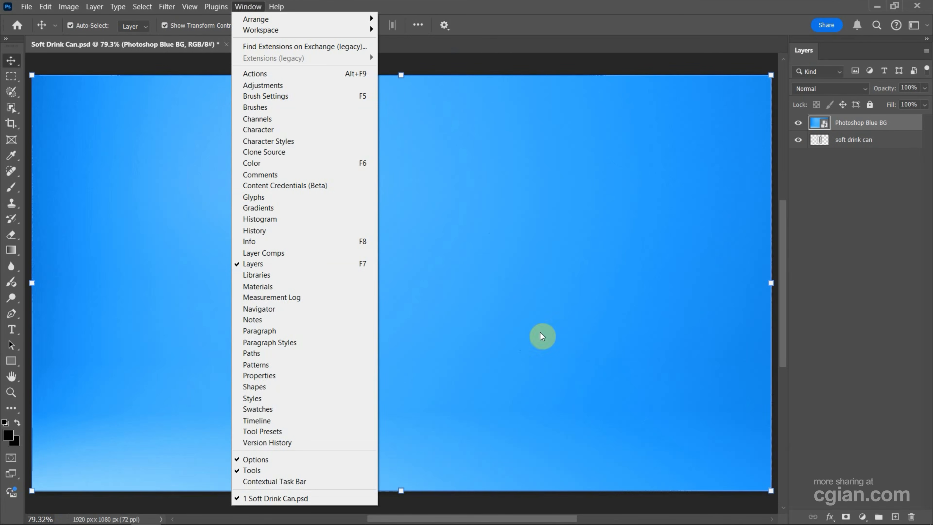
pyautogui.click(836, 191)
# - Move the Photoshop Blue BG layer below the soft drink can layer
pyautogui.click(847, 125)
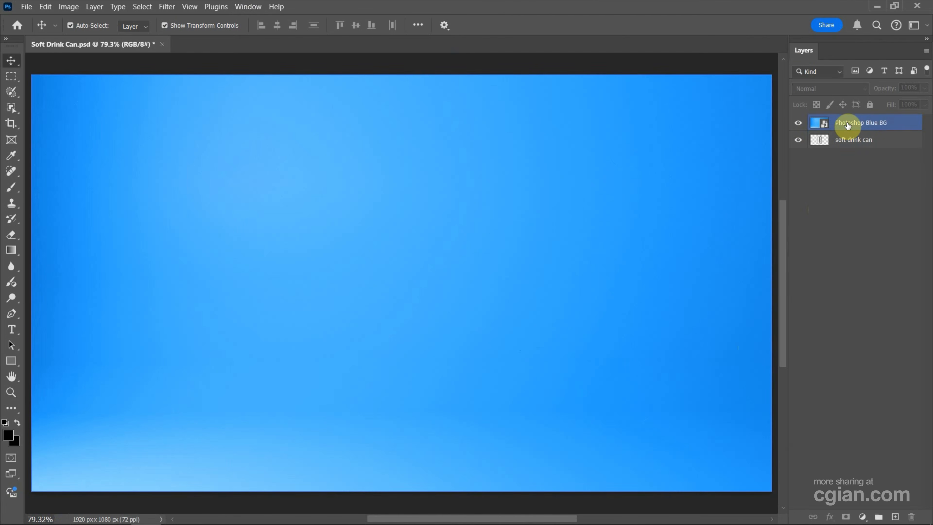
pyautogui.moveTo(847, 125); pyautogui.dragTo(861, 144)
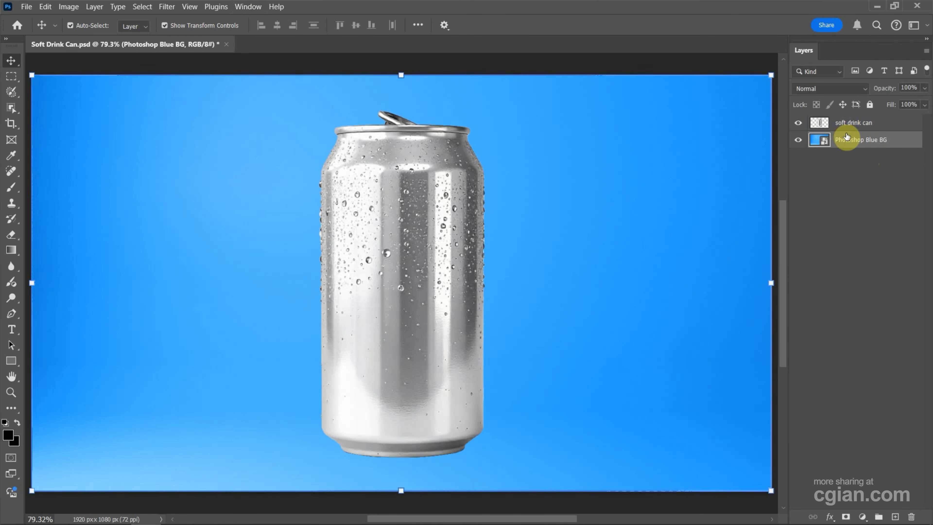
# - Add a Drop Shadow layer style to the soft drink can layer
pyautogui.click(869, 125)
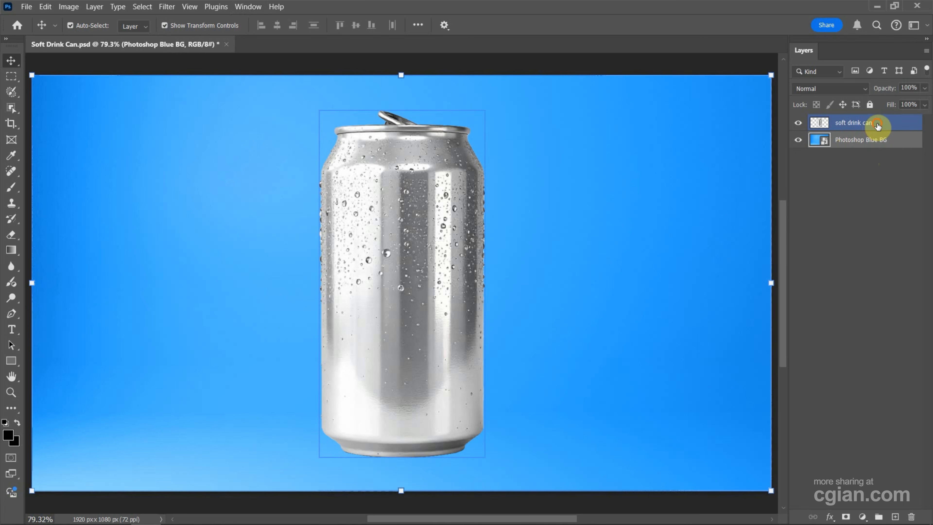
pyautogui.click(878, 125)
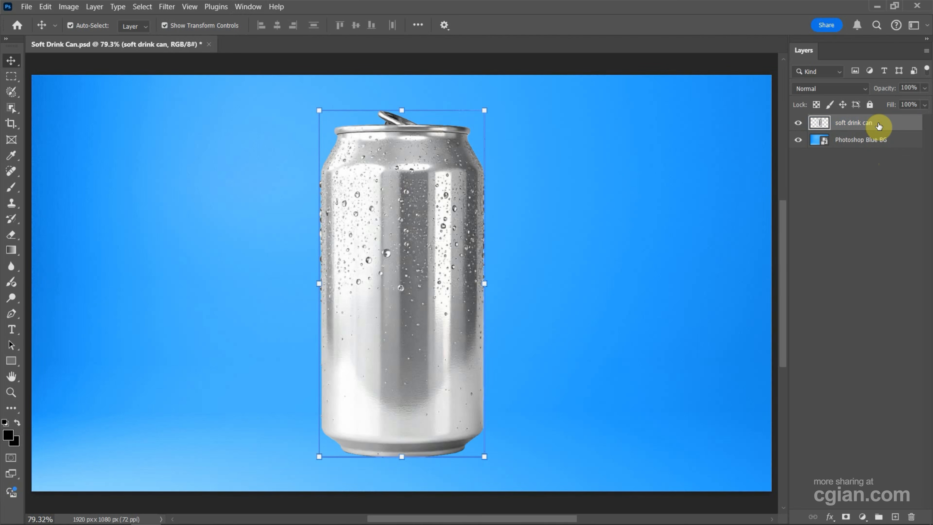
pyautogui.doubleClick(879, 126)
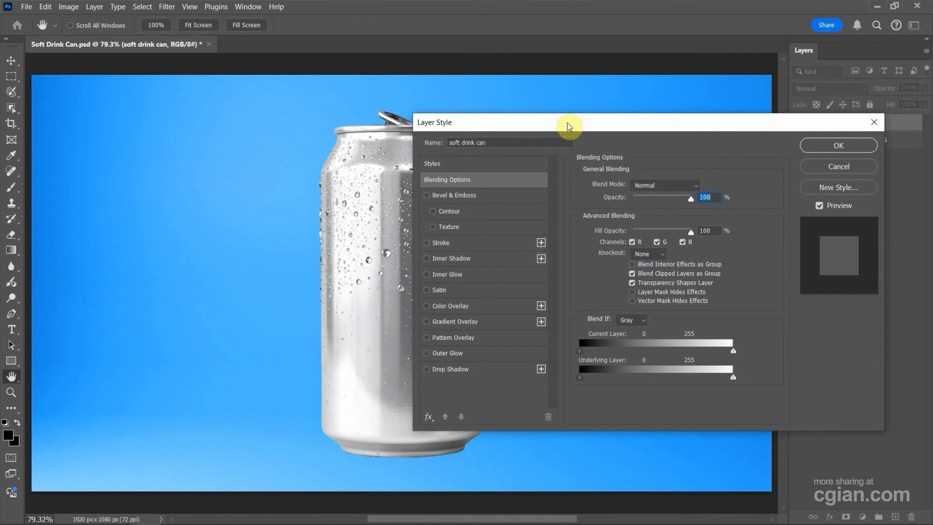
pyautogui.moveTo(237, 217); pyautogui.dragTo(87, 202)
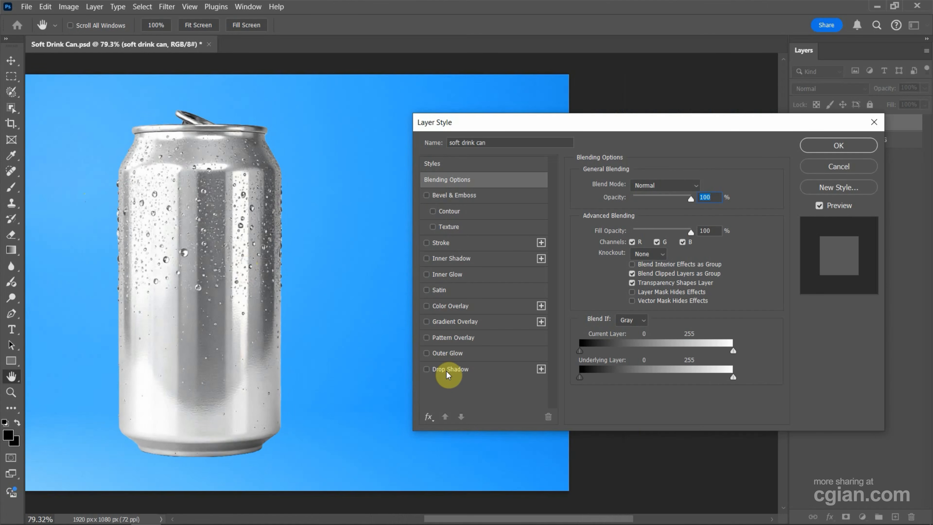
pyautogui.click(427, 370)
pyautogui.click(450, 369)
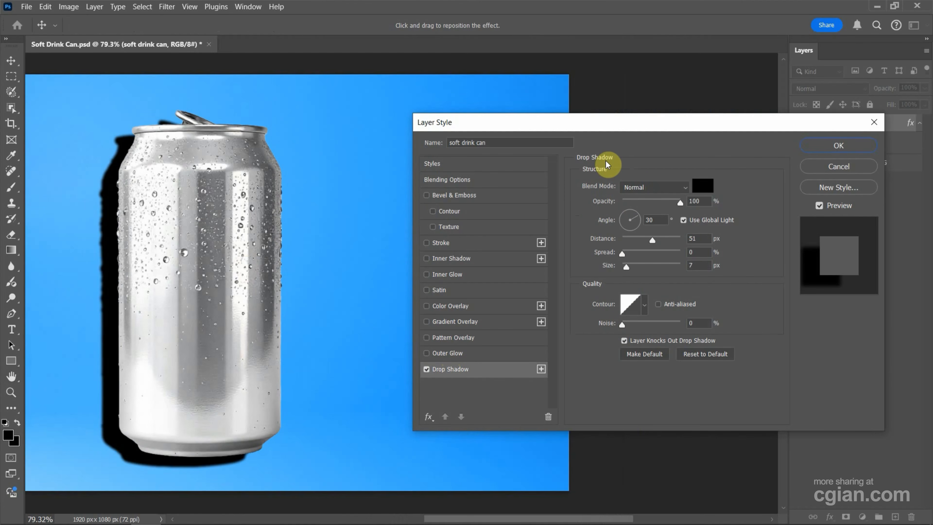
# - Try a drop shadow distance of 43 px with an angle of 168°, keeping black at 100% opacity
pyautogui.click(703, 186)
pyautogui.click(582, 106)
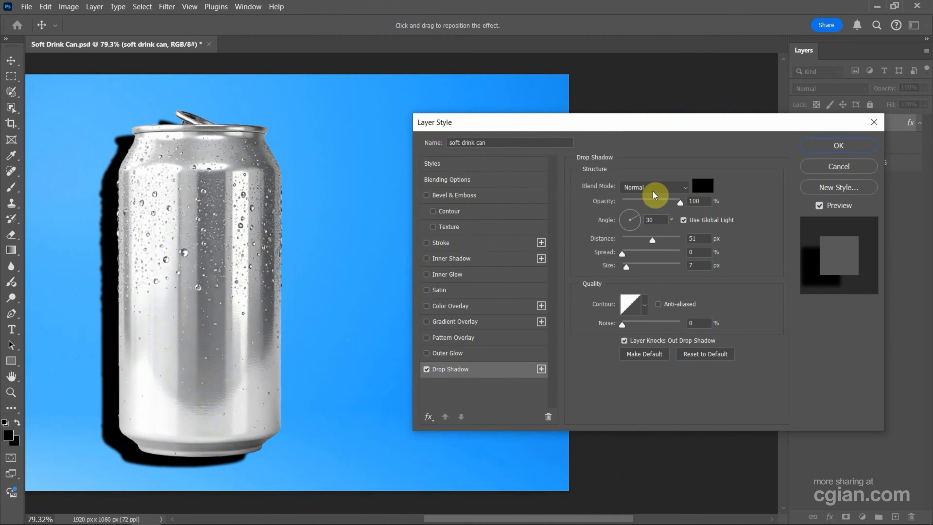
pyautogui.moveTo(652, 202); pyautogui.dragTo(703, 202)
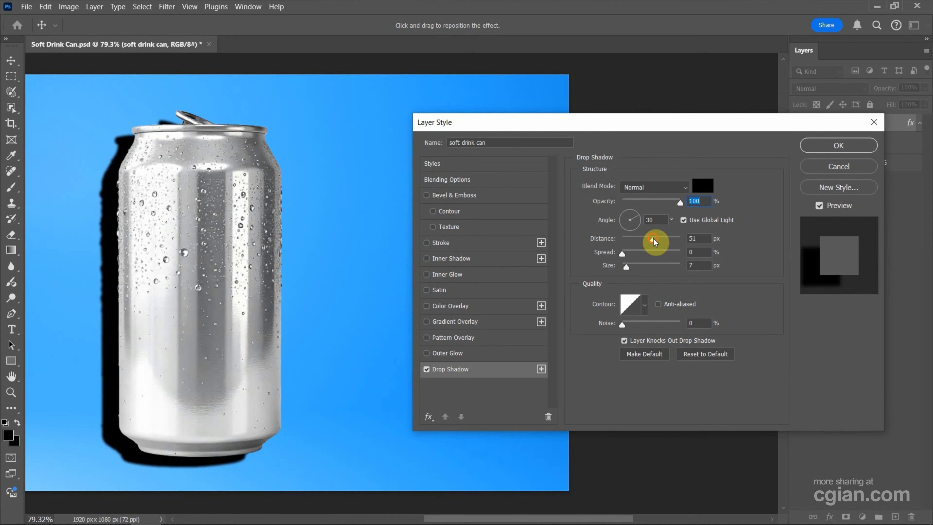
pyautogui.moveTo(652, 240); pyautogui.dragTo(619, 218)
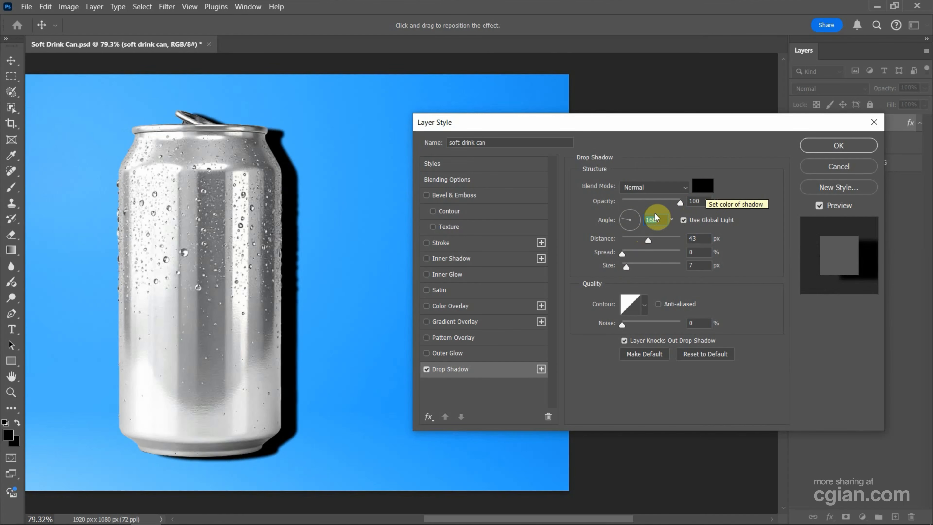
# - Set the drop shadow's angle to 0°, distance to 0 px and size to 0 px, and apply the layer style
pyautogui.click(657, 221)
pyautogui.doubleClick(656, 220)
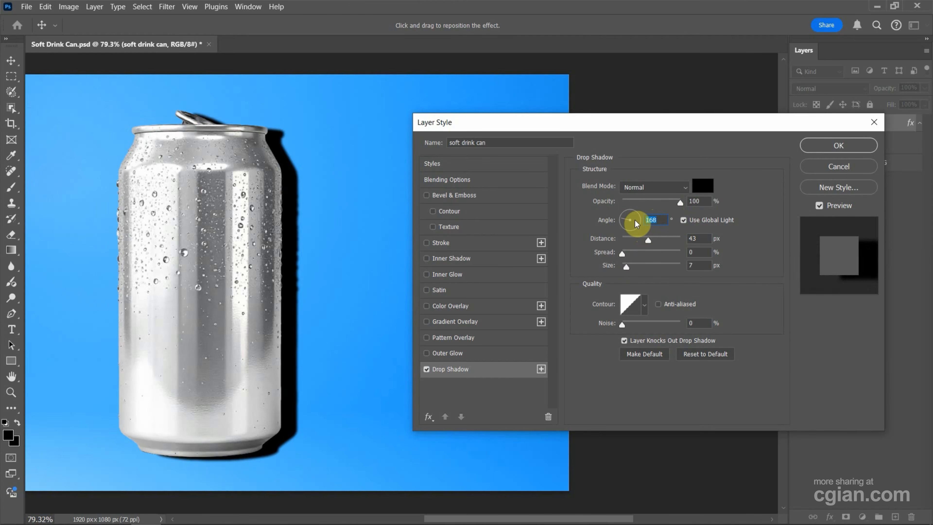
pyautogui.write('0')
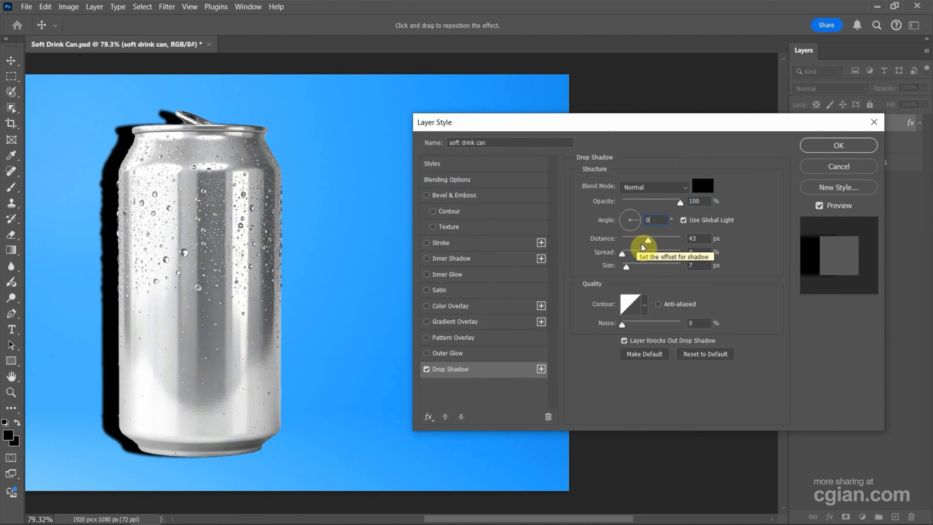
pyautogui.moveTo(647, 239); pyautogui.dragTo(621, 268)
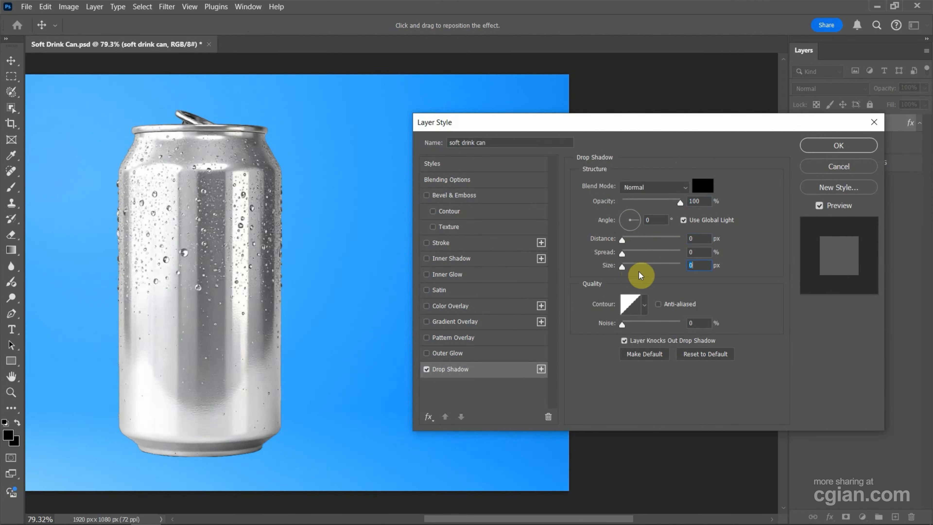
pyautogui.click(816, 147)
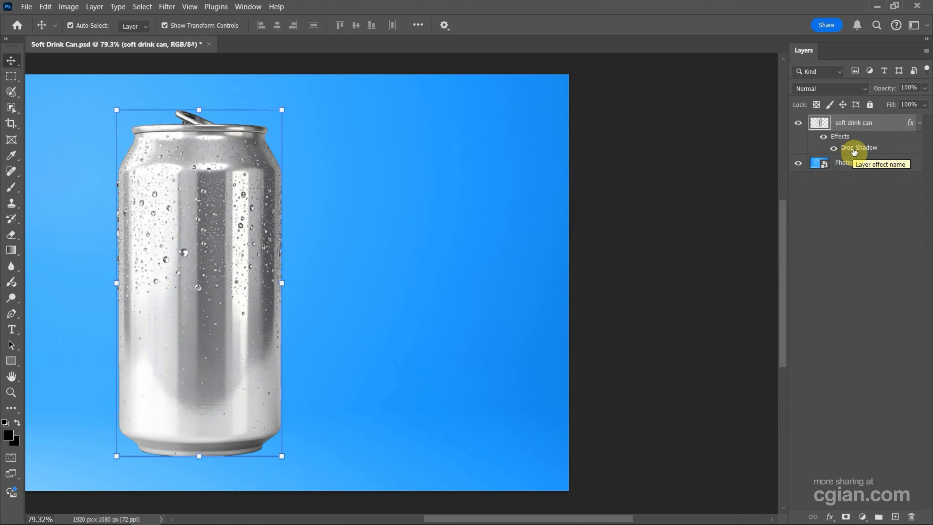
# - Convert the can's drop shadow effect into its own separate layer
pyautogui.click(94, 7)
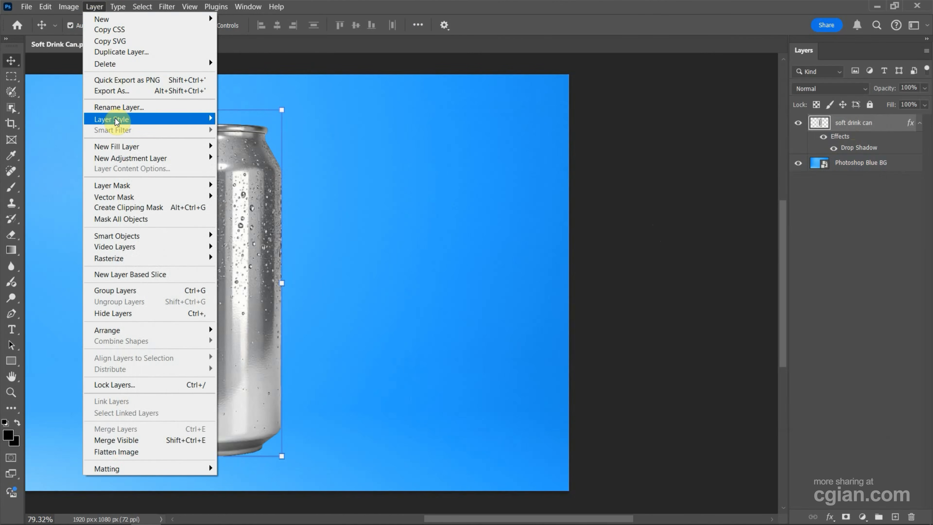
pyautogui.moveTo(119, 119)
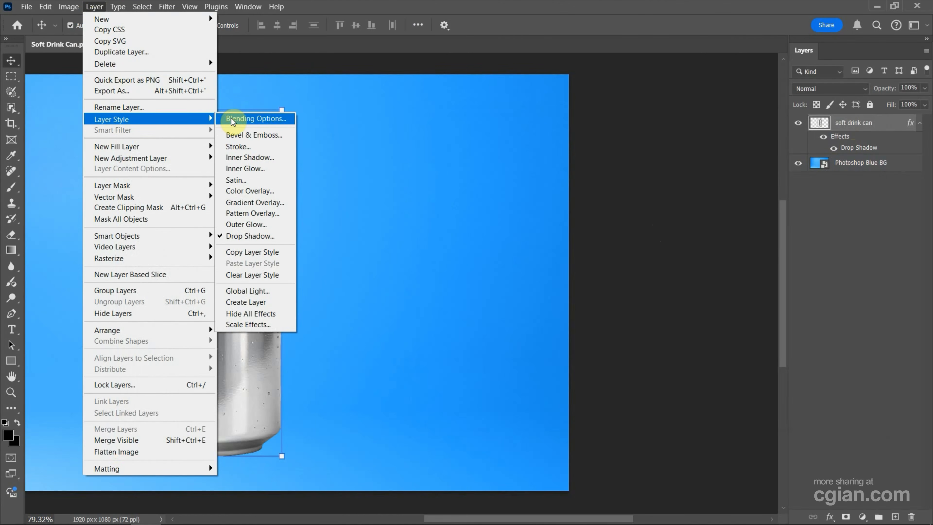
pyautogui.click(245, 302)
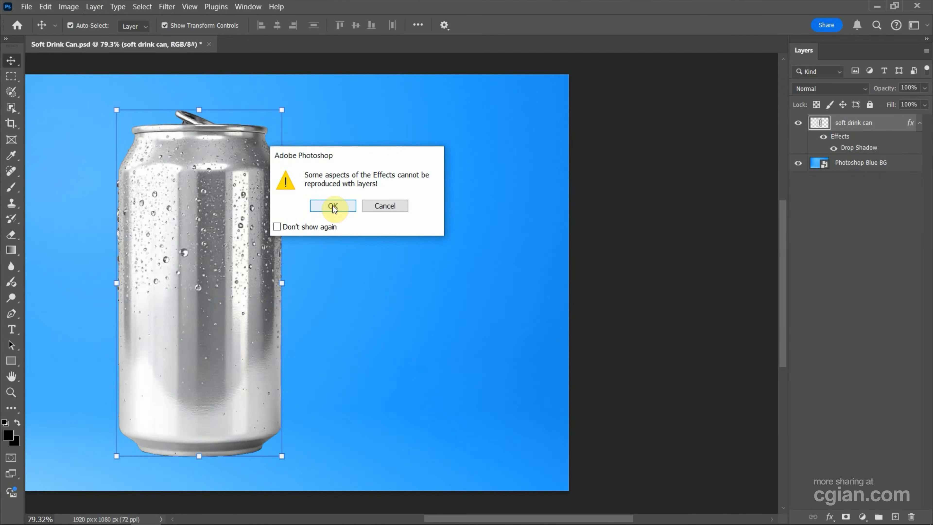
pyautogui.click(333, 206)
# - Distort the separate shadow layer so it lies on the ground to the can's right, about 19% height with about -76° horizontal skew
pyautogui.click(842, 147)
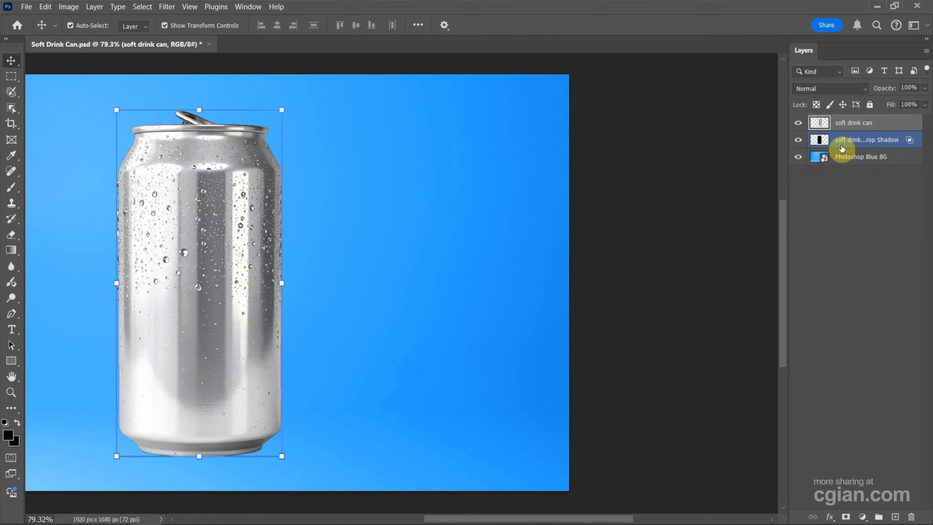
pyautogui.hotkey('ctrl', '0')
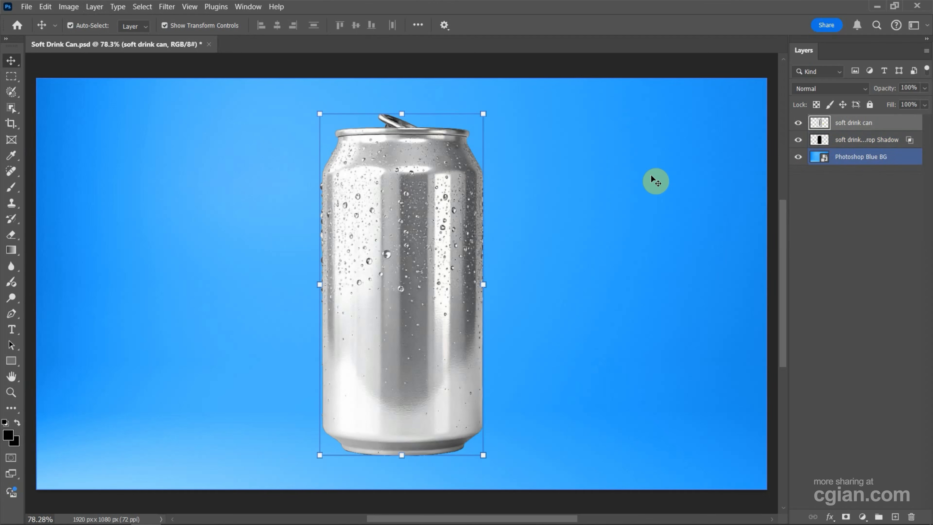
pyautogui.click(854, 141)
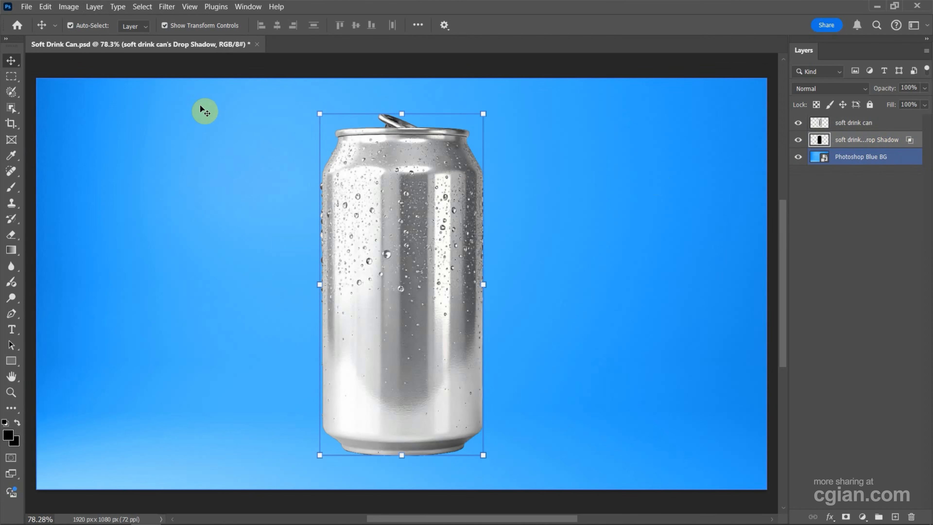
pyautogui.click(358, 200)
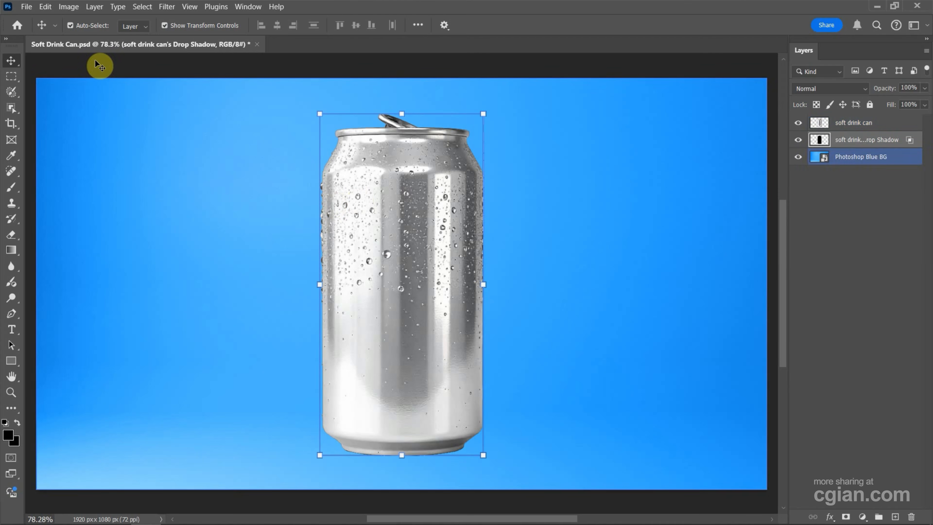
pyautogui.click(46, 8)
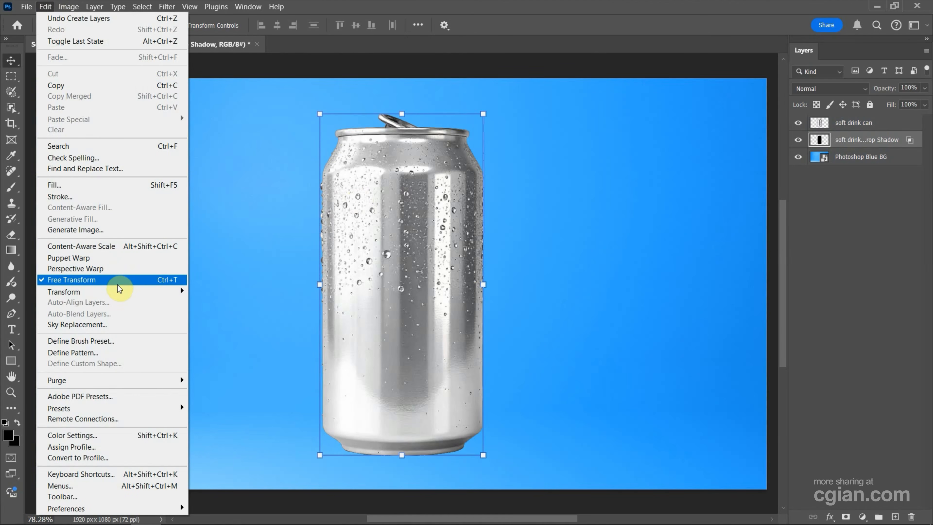
pyautogui.moveTo(121, 292)
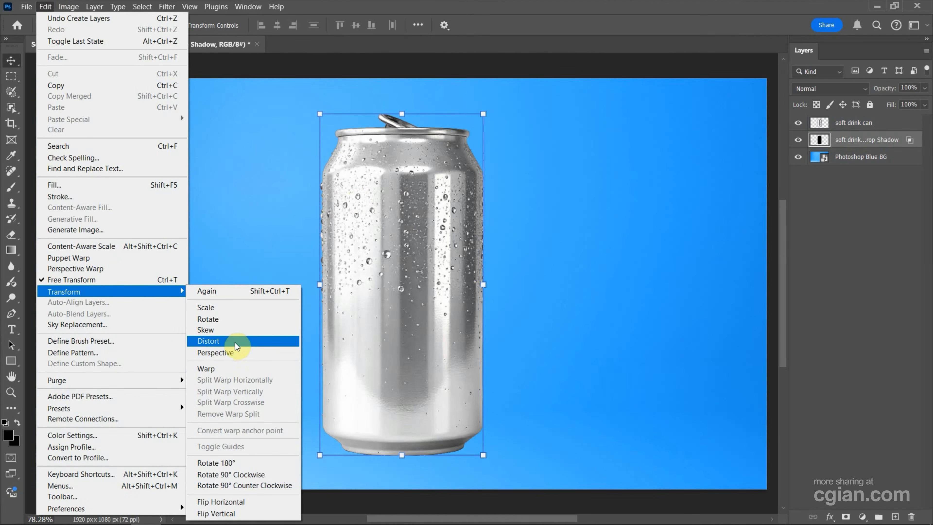
pyautogui.click(242, 342)
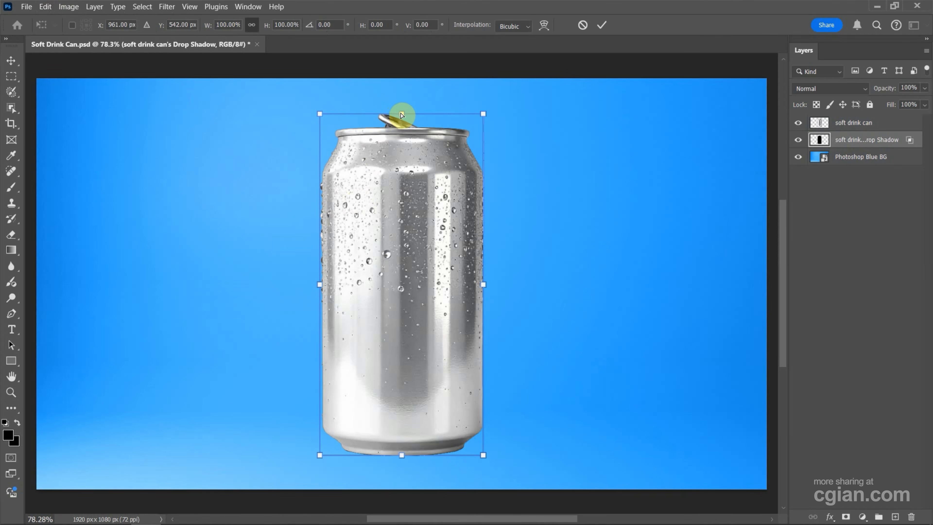
pyautogui.moveTo(392, 114); pyautogui.dragTo(667, 389)
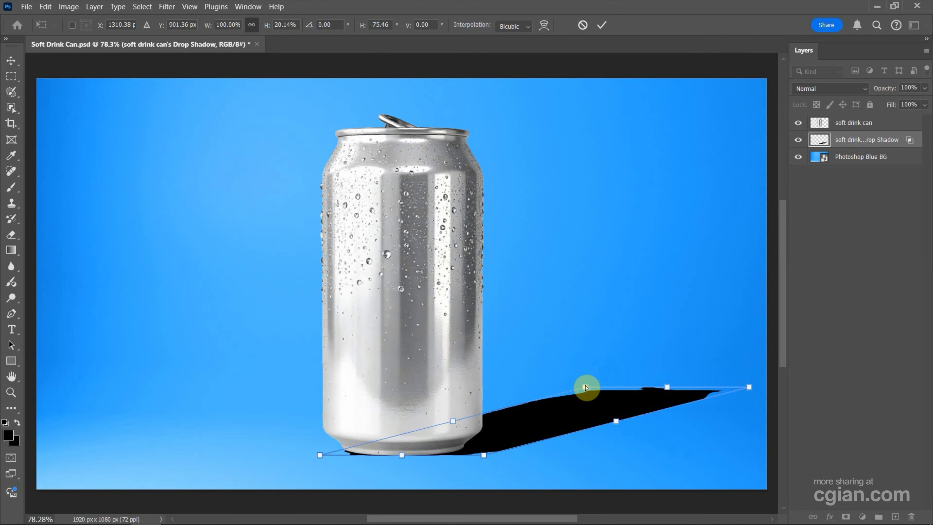
pyautogui.moveTo(586, 388); pyautogui.dragTo(591, 389)
pyautogui.moveTo(748, 387); pyautogui.dragTo(735, 389)
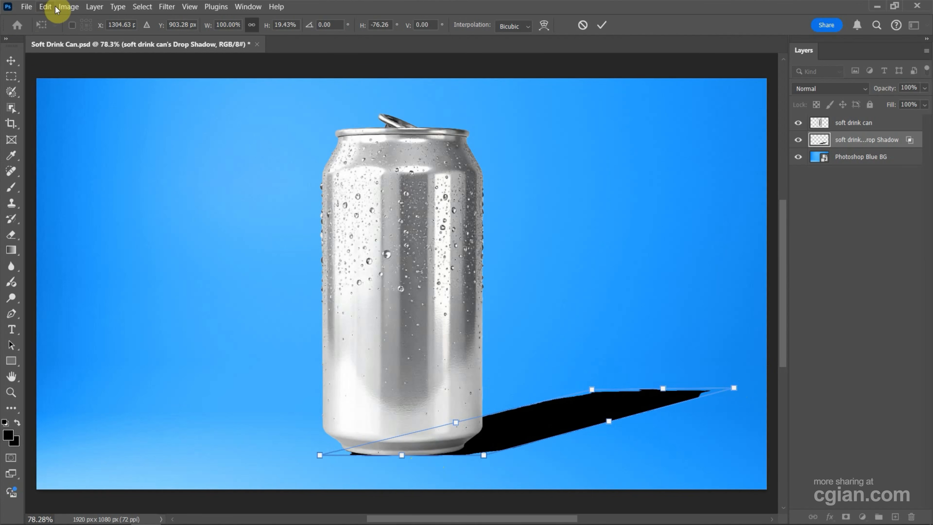
# - Warp the shadow layer's near end so it follows the curved bottom edge of the can, and apply the transform
pyautogui.click(46, 6)
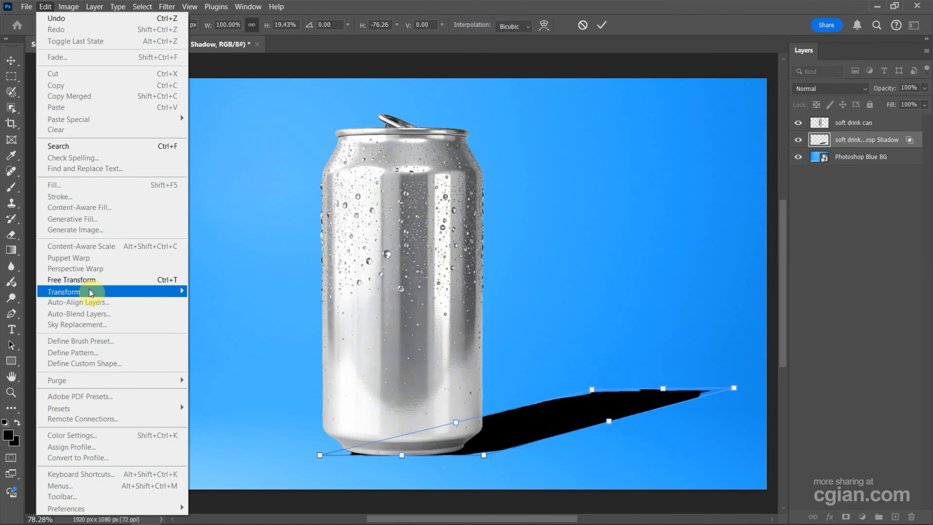
pyautogui.moveTo(92, 292)
pyautogui.click(219, 369)
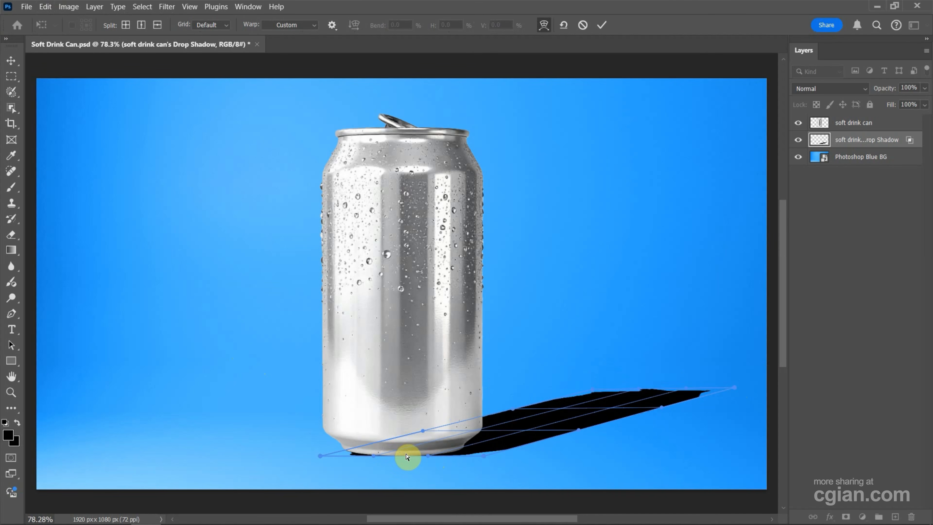
pyautogui.moveTo(406, 455); pyautogui.dragTo(340, 452)
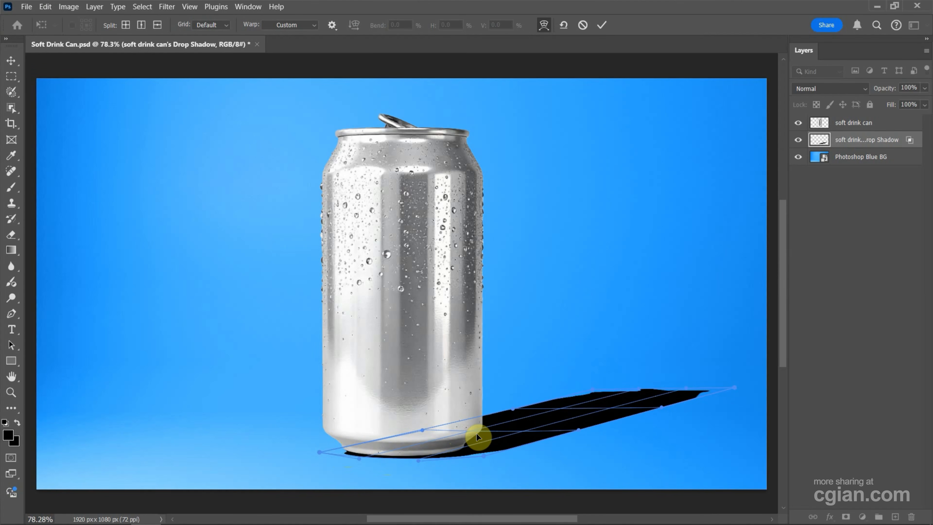
pyautogui.press('Return')
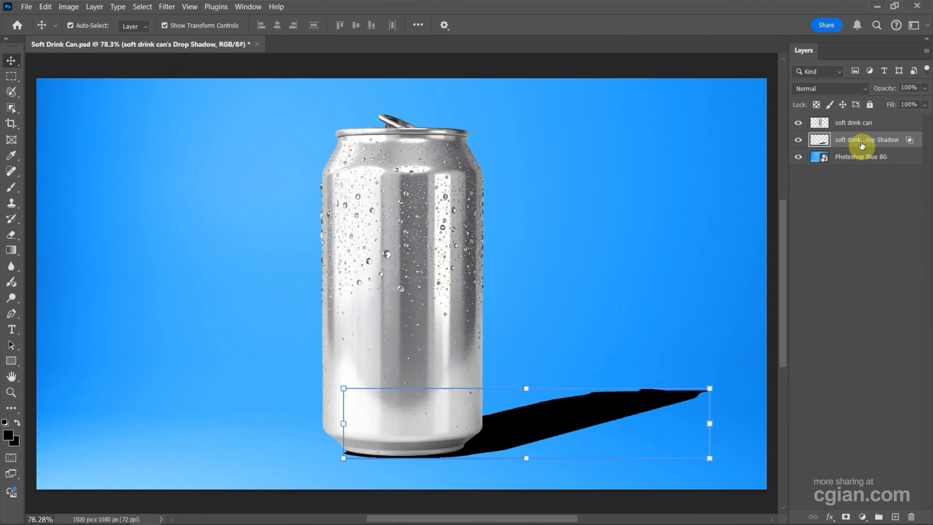
# - Start a Field Blur on the shadow layer with its pin at the can's base and set that pin's blur to 5 px
pyautogui.click(166, 7)
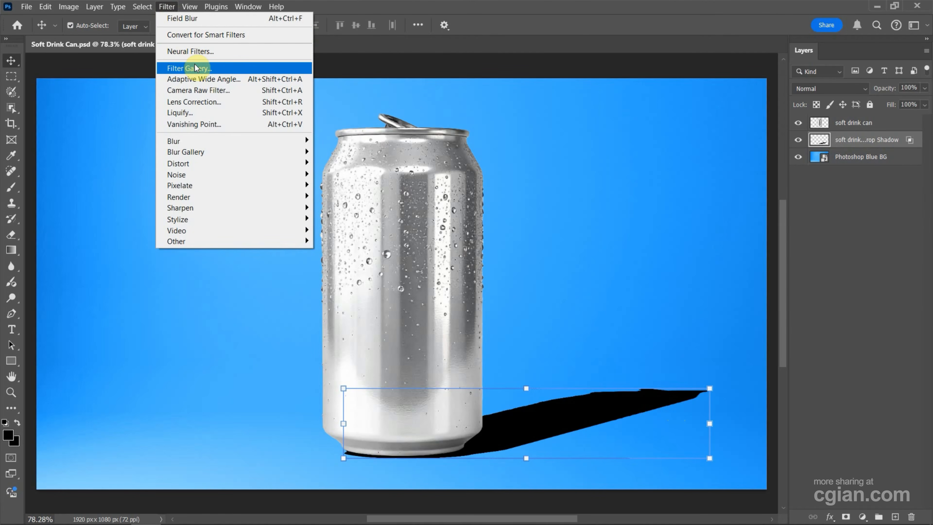
pyautogui.moveTo(197, 151)
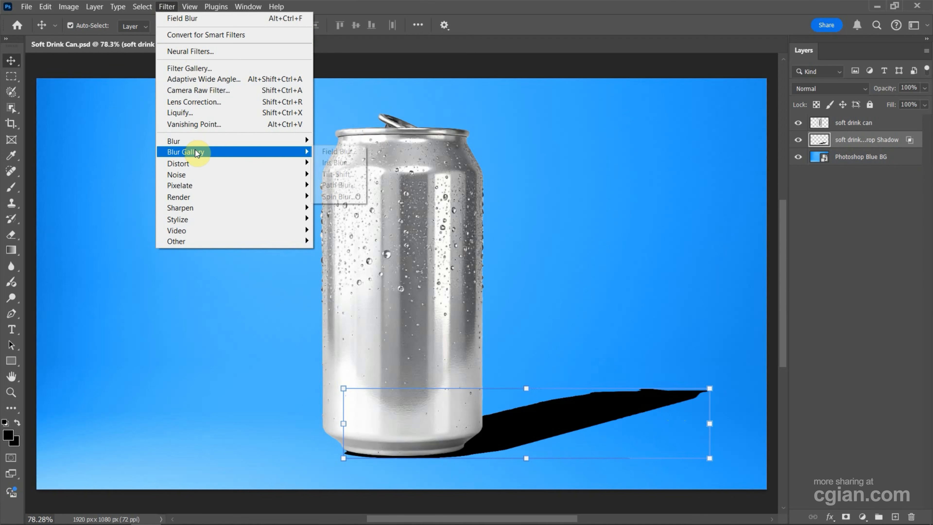
pyautogui.click(320, 152)
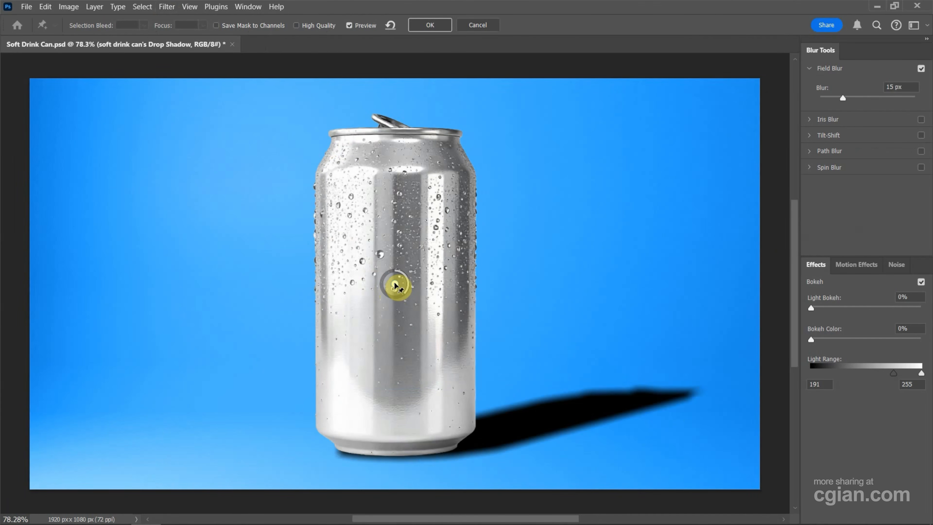
pyautogui.moveTo(395, 286); pyautogui.dragTo(401, 450)
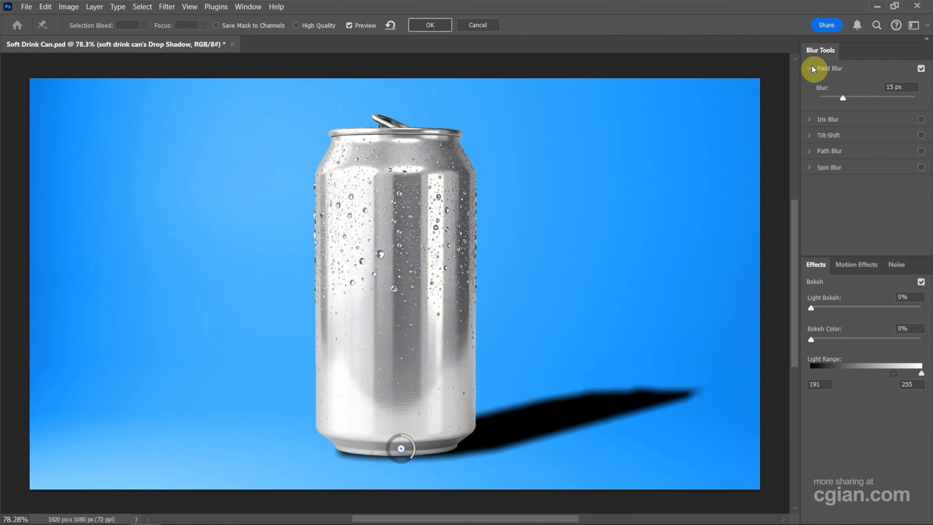
pyautogui.moveTo(843, 99); pyautogui.dragTo(827, 98)
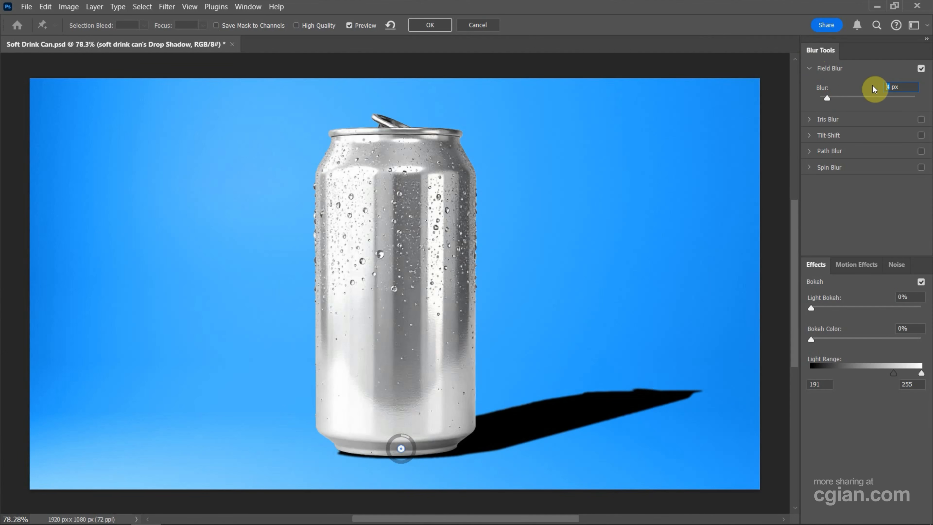
pyautogui.write('5')
pyautogui.press('Return')
# - Add a second Field Blur pin near the shadow's far end with a 71 px blur, and apply the filter
pyautogui.click(626, 391)
pyautogui.click(833, 101)
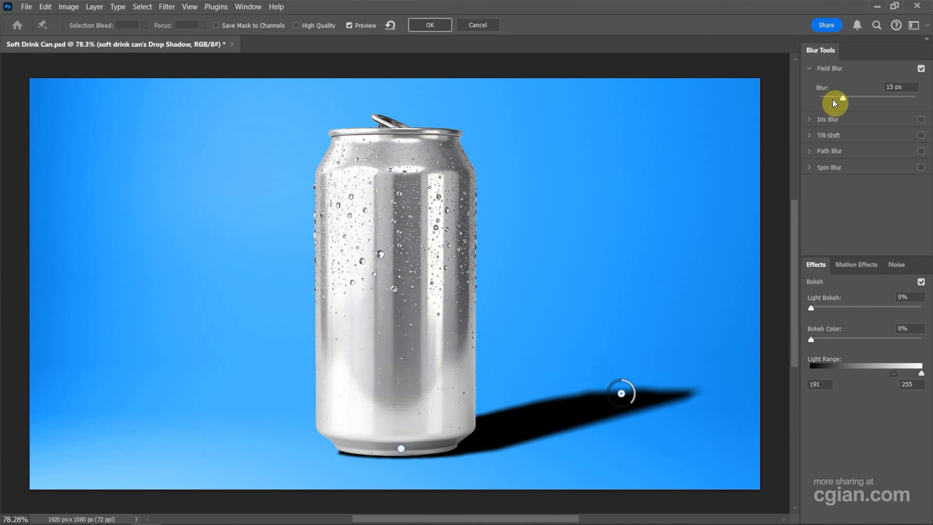
pyautogui.moveTo(843, 97); pyautogui.dragTo(863, 107)
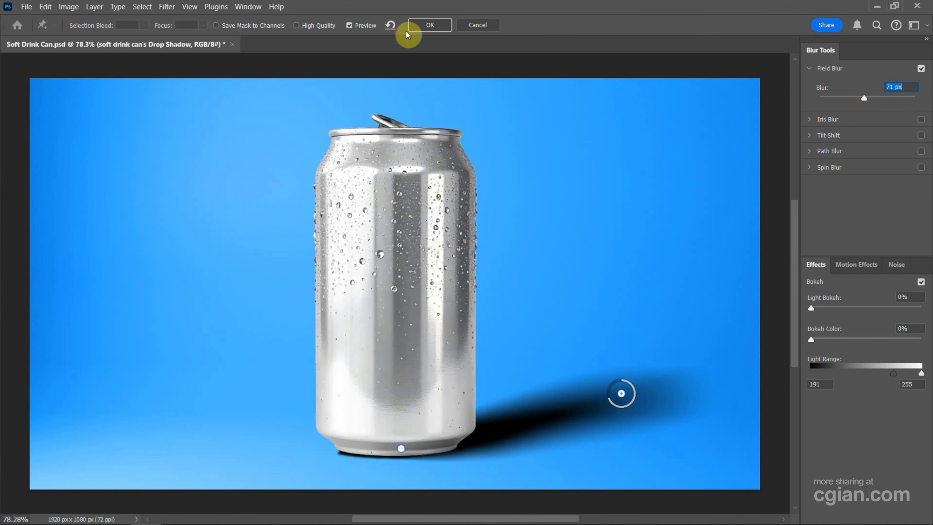
pyautogui.click(418, 25)
pyautogui.click(477, 98)
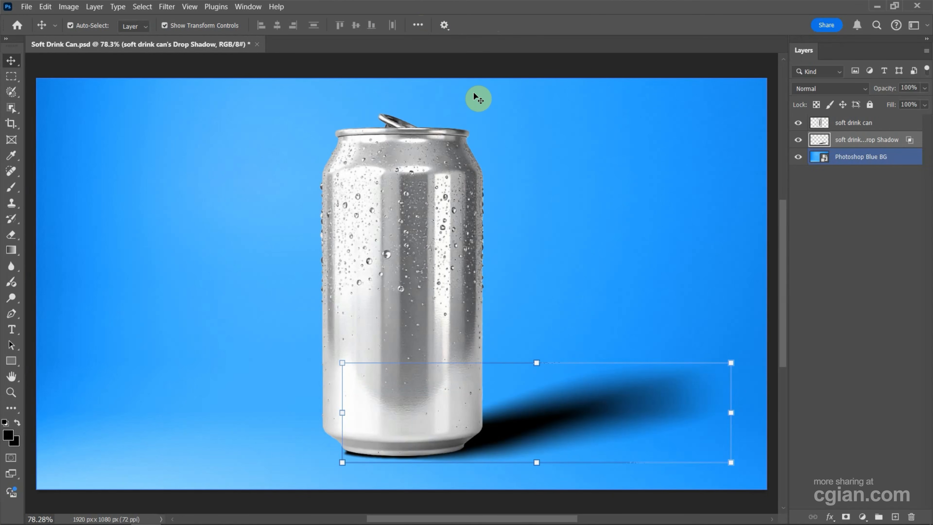
# - Add a layer mask to the can's drop shadow layer
pyautogui.click(848, 185)
pyautogui.click(860, 143)
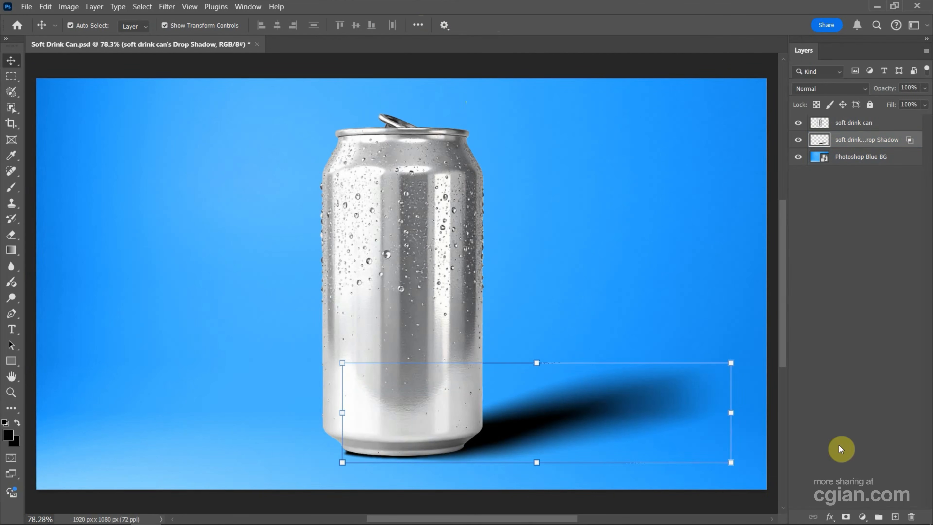
pyautogui.click(846, 516)
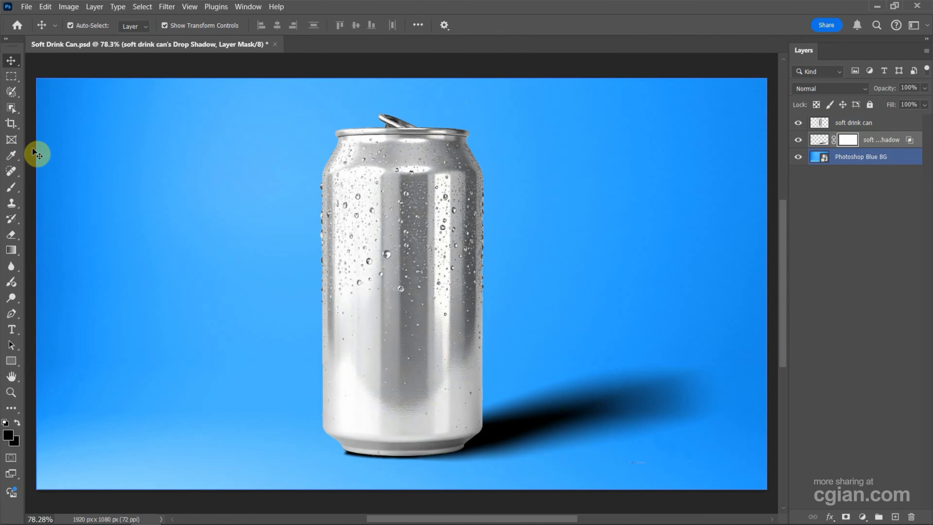
# - Draw a white-to-black linear gradient on the shadow's mask from the can's base past the shadow's upper edge, shifting its midpoint toward the far end
pyautogui.click(11, 250)
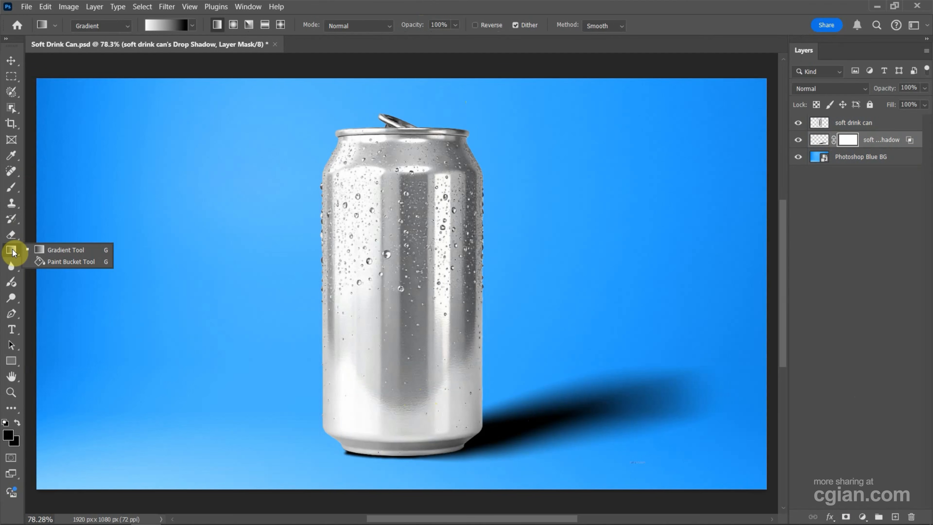
pyautogui.click(46, 250)
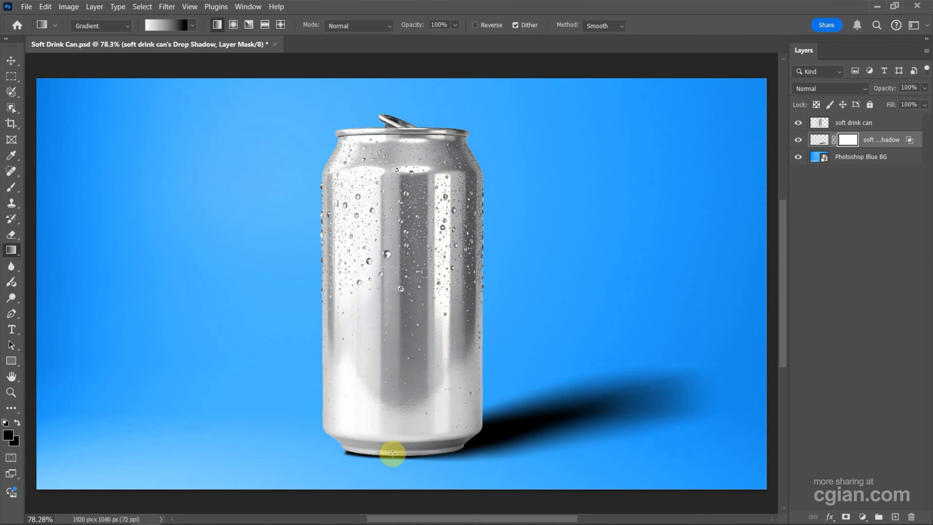
pyautogui.moveTo(393, 454); pyautogui.dragTo(656, 368)
pyautogui.moveTo(562, 391); pyautogui.dragTo(611, 375)
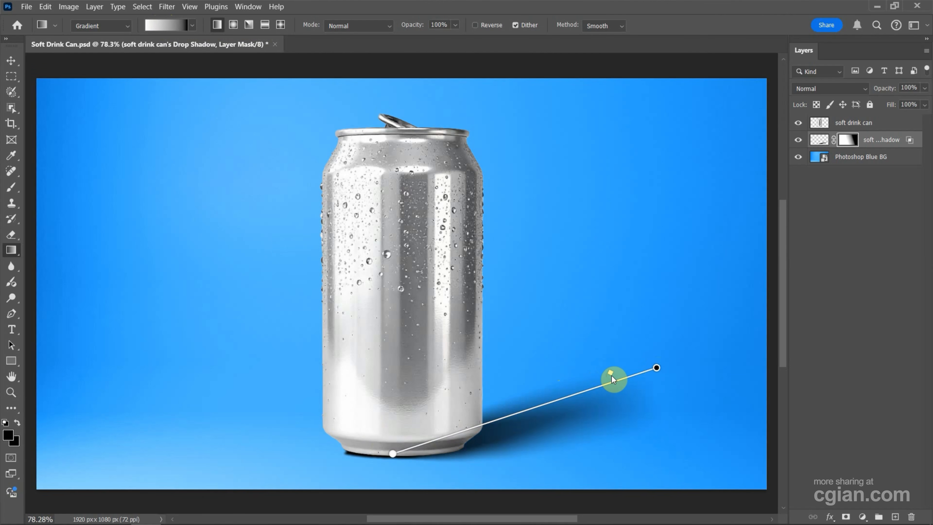